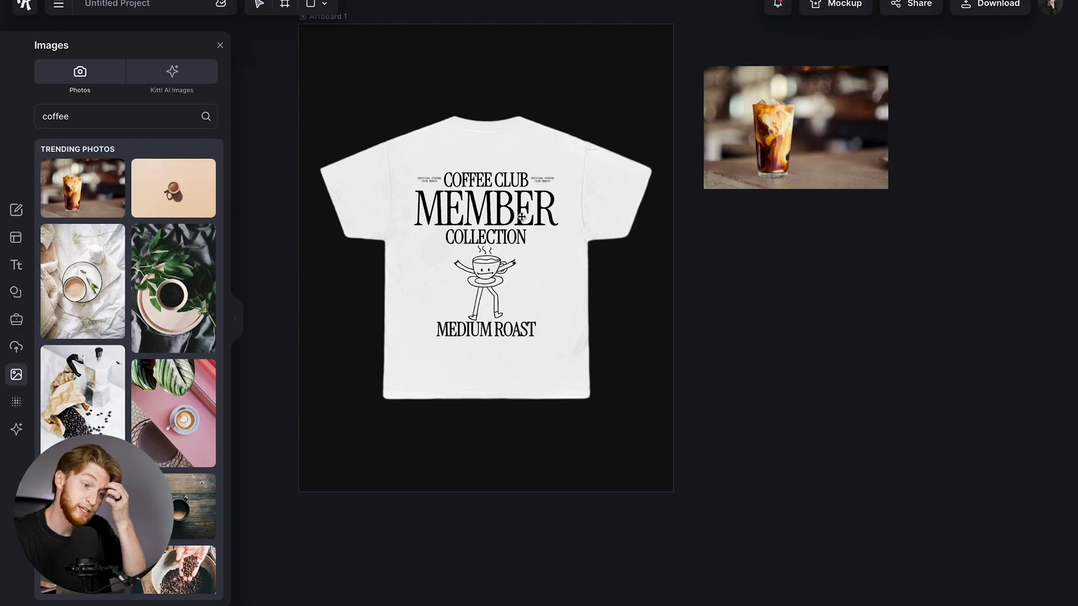
Place a copy of the coffee-cup illustration beside the shirt design.
{"action": "left_click", "coordinate": [489, 270]}
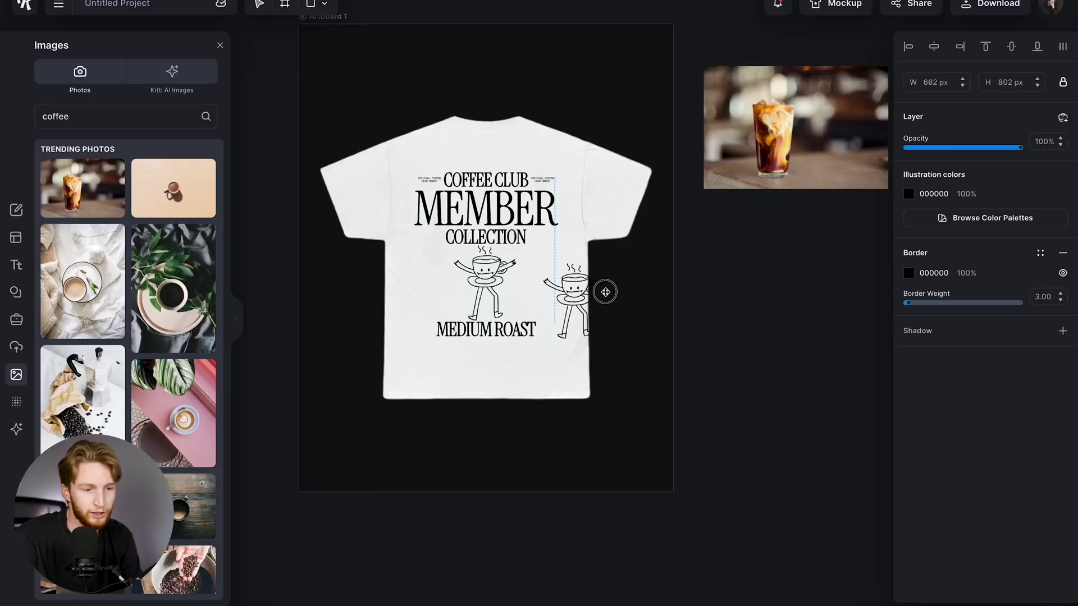
{"action": "left_click_drag", "start_coordinate": [606, 291], "coordinate": [772, 302]}
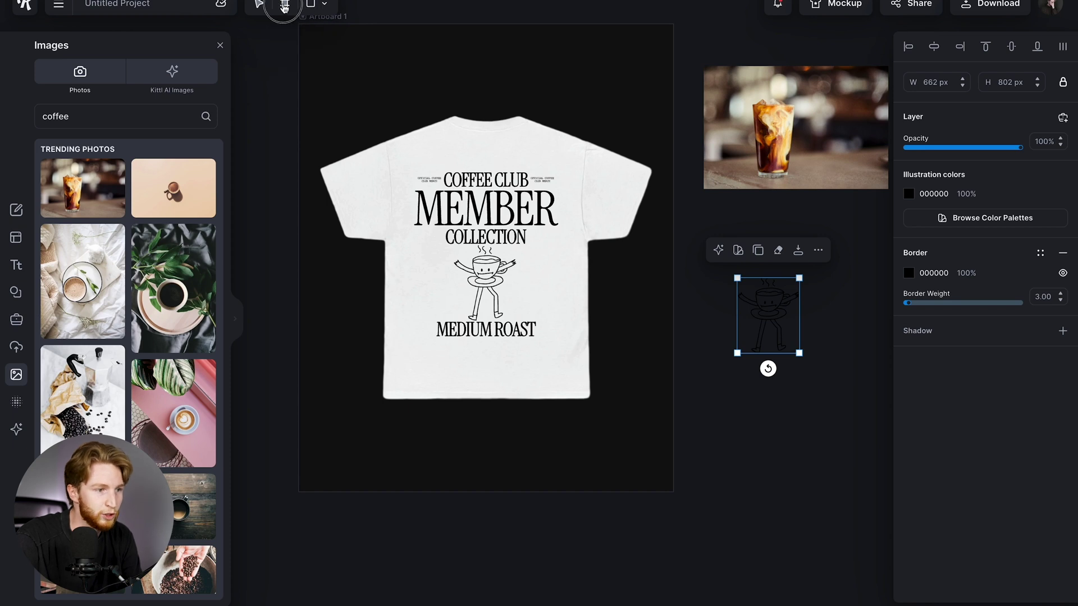
{"action": "left_click", "coordinate": [621, 389]}
Draw a new 1994 × 2234 white artboard and move the cup copy into its centre.
{"action": "scroll", "coordinate": [622, 389], "scroll_direction": "right", "scroll_amount": 5}
{"action": "left_click_drag", "start_coordinate": [604, 229], "coordinate": [792, 437]}
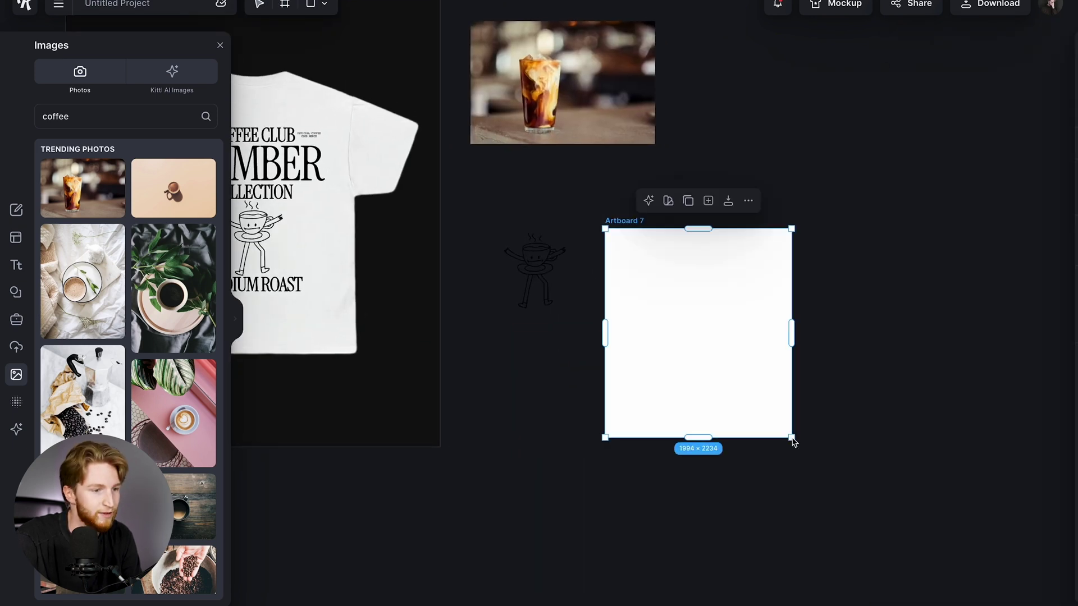
{"action": "left_click", "coordinate": [258, 6]}
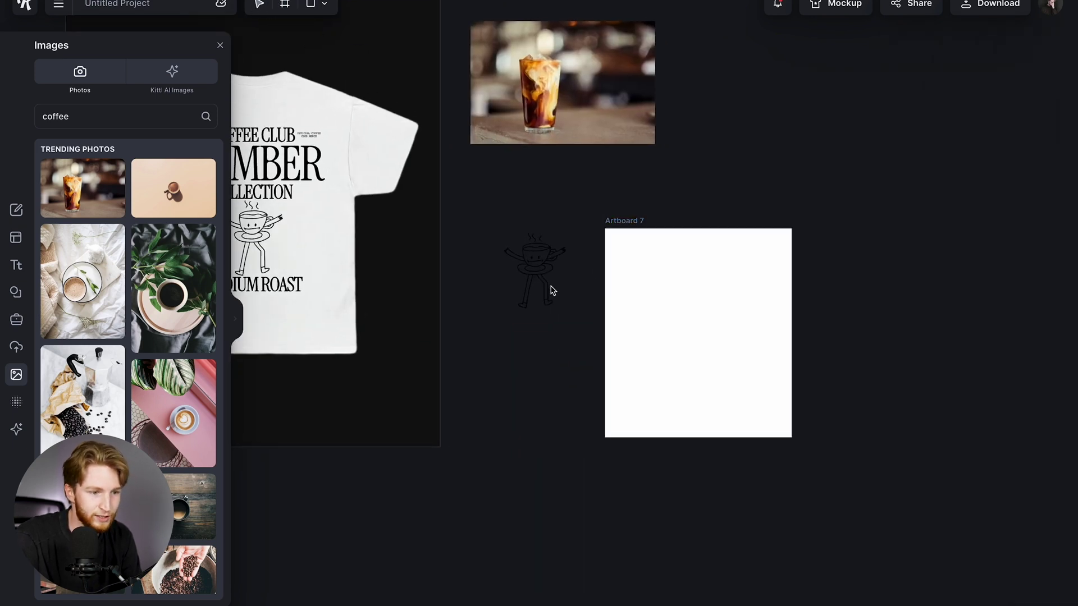
{"action": "left_click_drag", "start_coordinate": [548, 284], "coordinate": [768, 394]}
{"action": "left_click", "coordinate": [620, 225]}
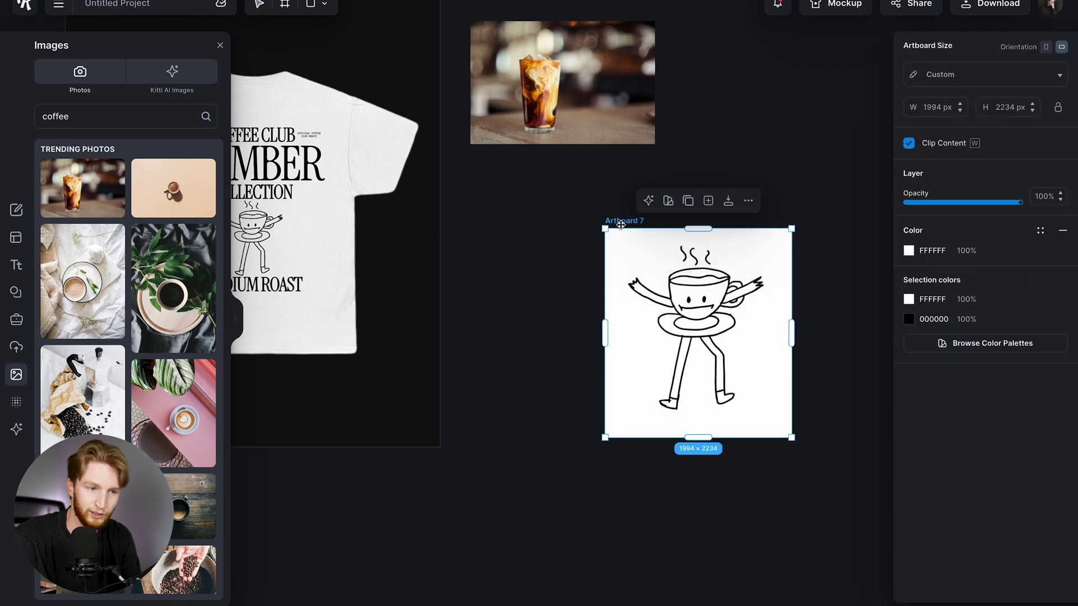
Check Artboard 7's download settings, keeping PNG as the file type at 1994 × 2234.
{"action": "left_click", "coordinate": [995, 7]}
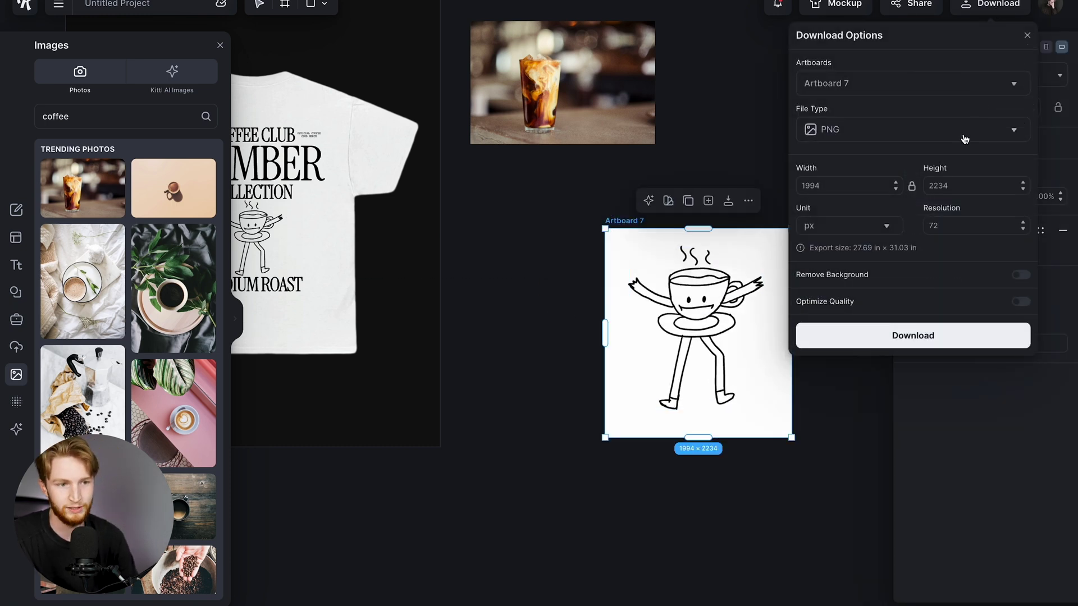
{"action": "left_click", "coordinate": [921, 129]}
{"action": "left_click", "coordinate": [947, 51]}
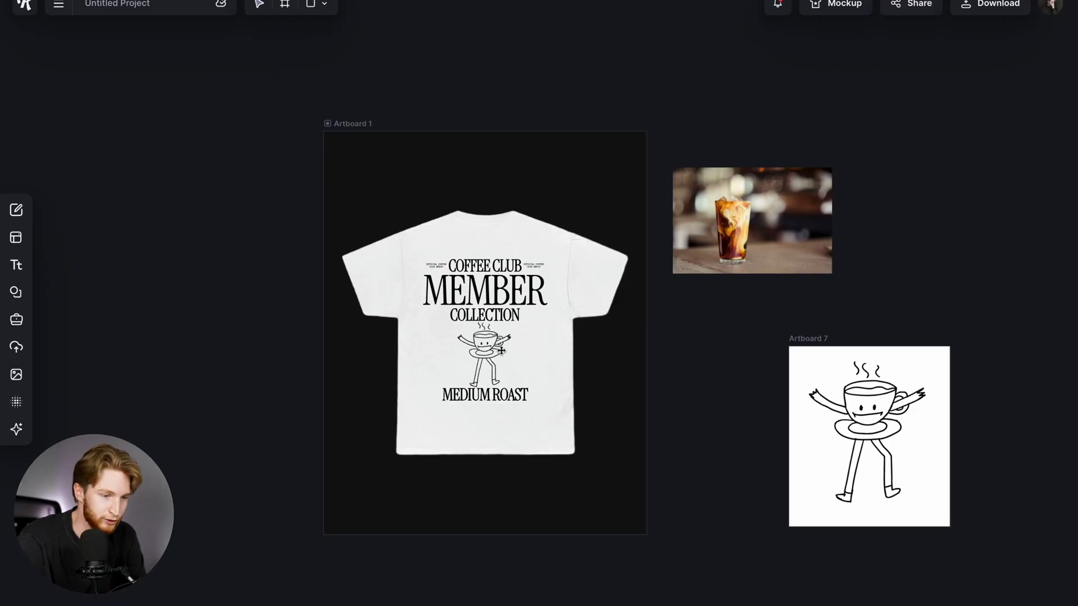
{"action": "scroll", "coordinate": [499, 354], "scroll_direction": "up", "scroll_amount": 5}
Open the Download Selection options for just the shirt's cup illustration.
{"action": "left_click", "coordinate": [459, 341]}
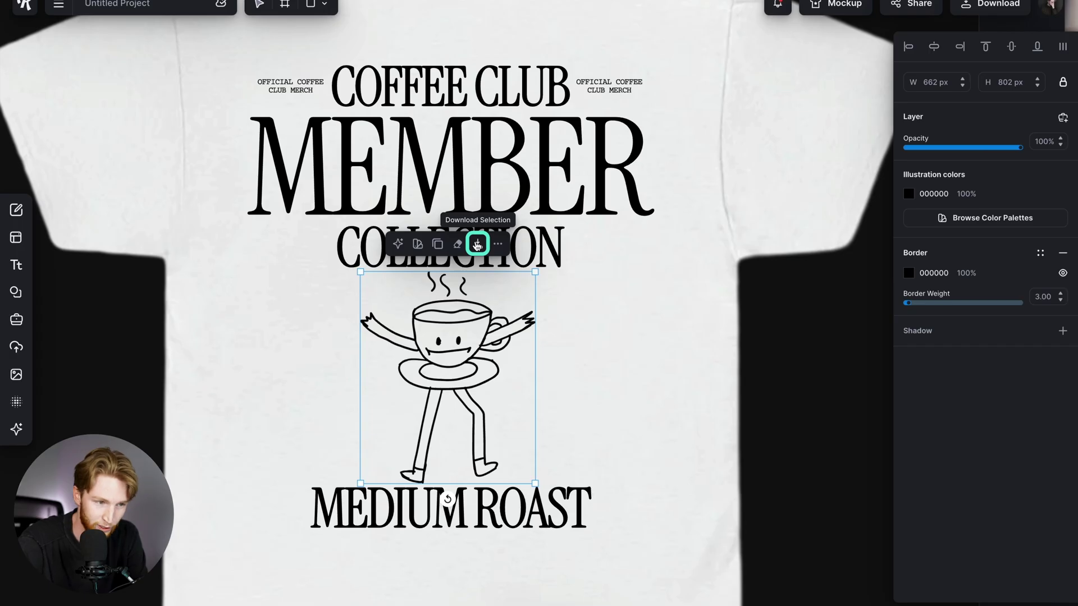
{"action": "left_click", "coordinate": [477, 244]}
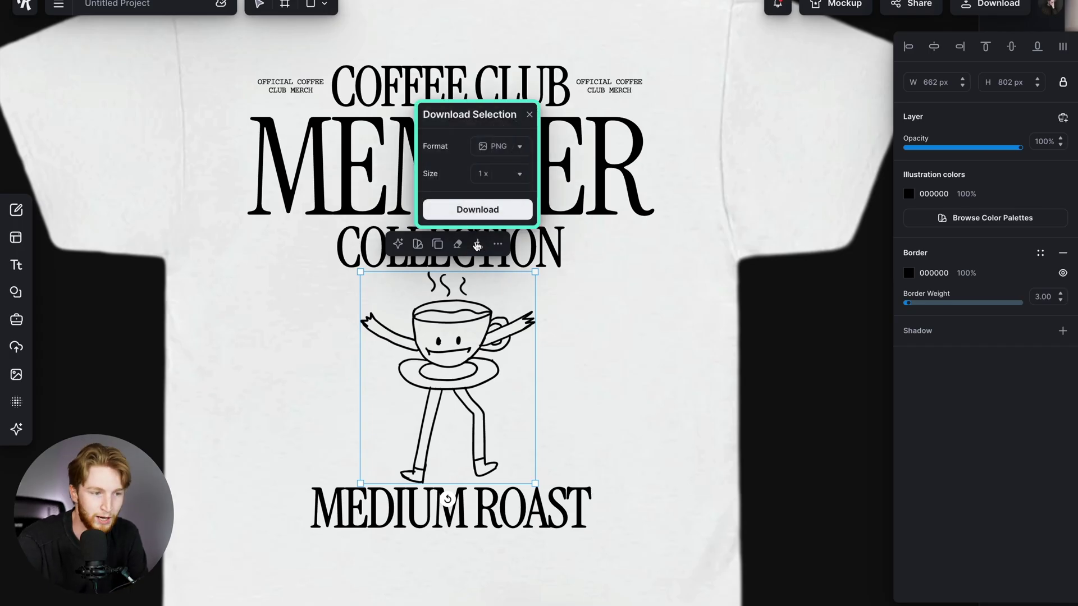
Download the cup illustration alone as a PNG at 3x, after briefly trying SVG.
{"action": "left_click", "coordinate": [494, 149]}
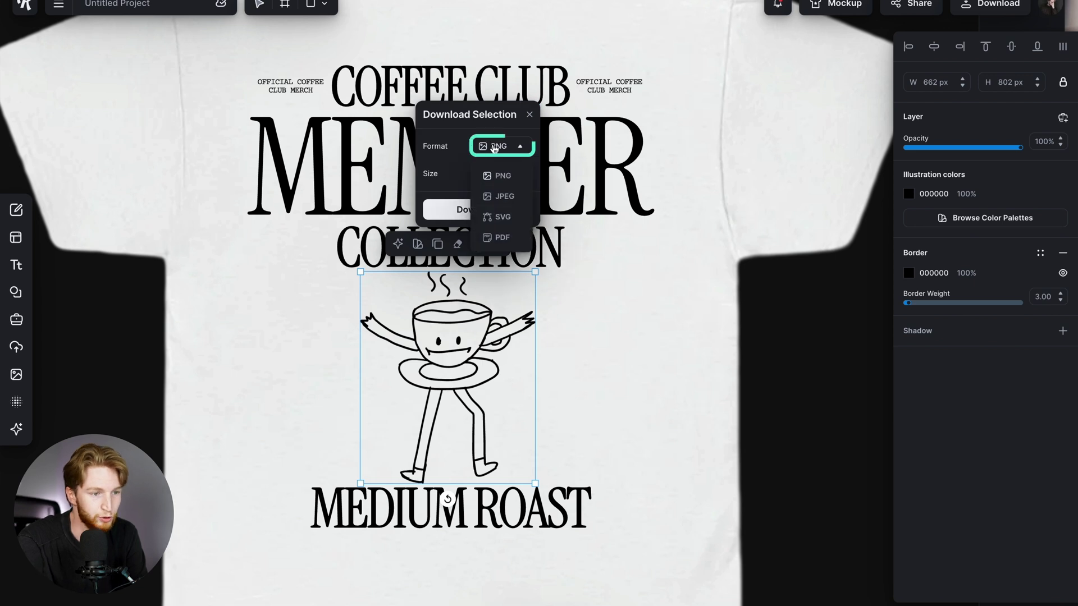
{"action": "left_click", "coordinate": [478, 189]}
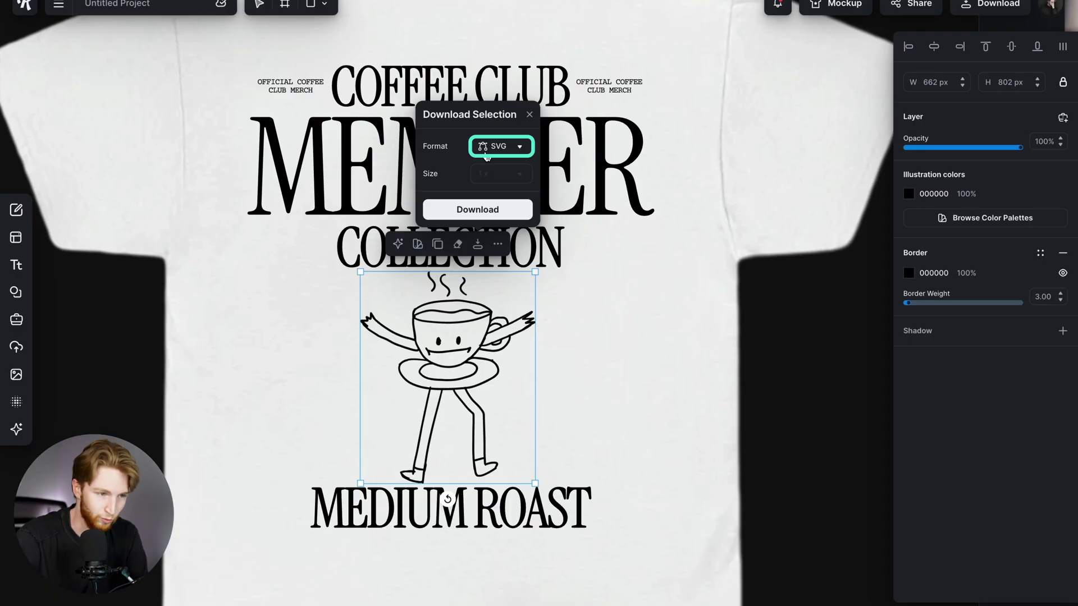
{"action": "left_click", "coordinate": [487, 154]}
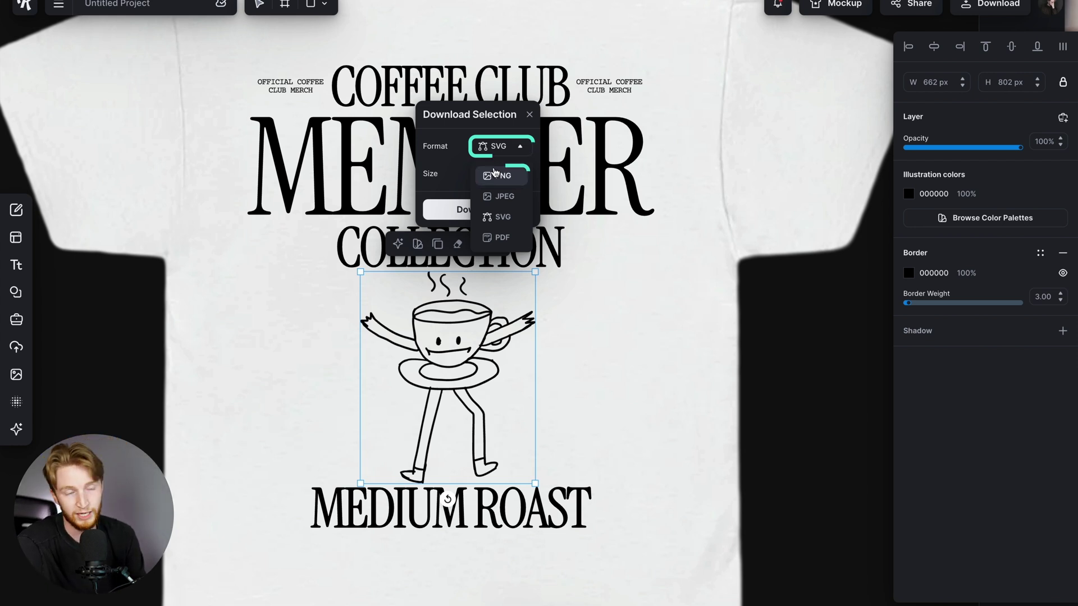
{"action": "left_click", "coordinate": [495, 175]}
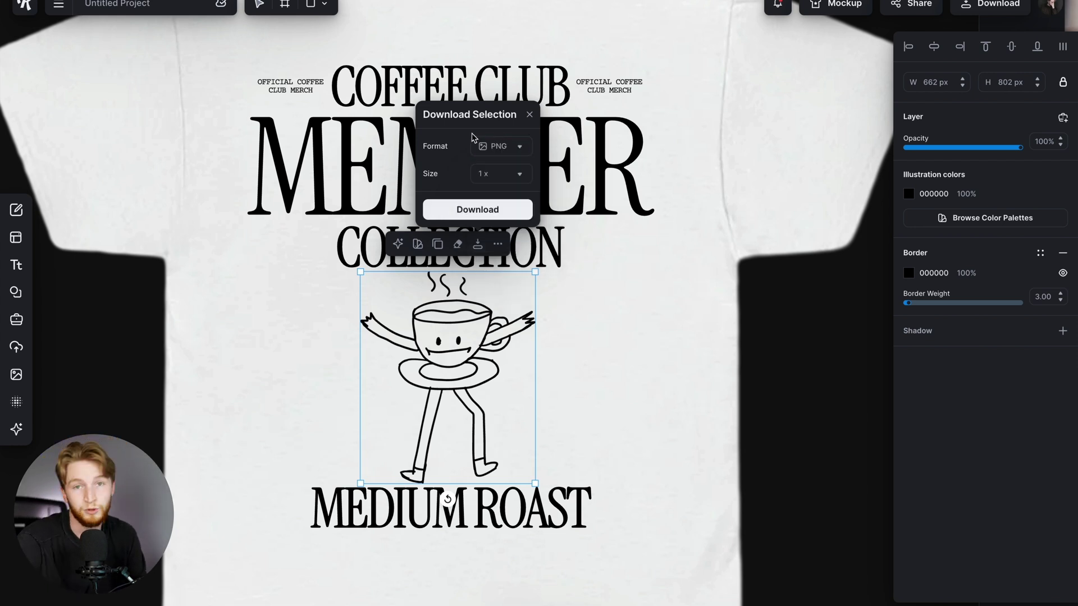
{"action": "left_click", "coordinate": [500, 174]}
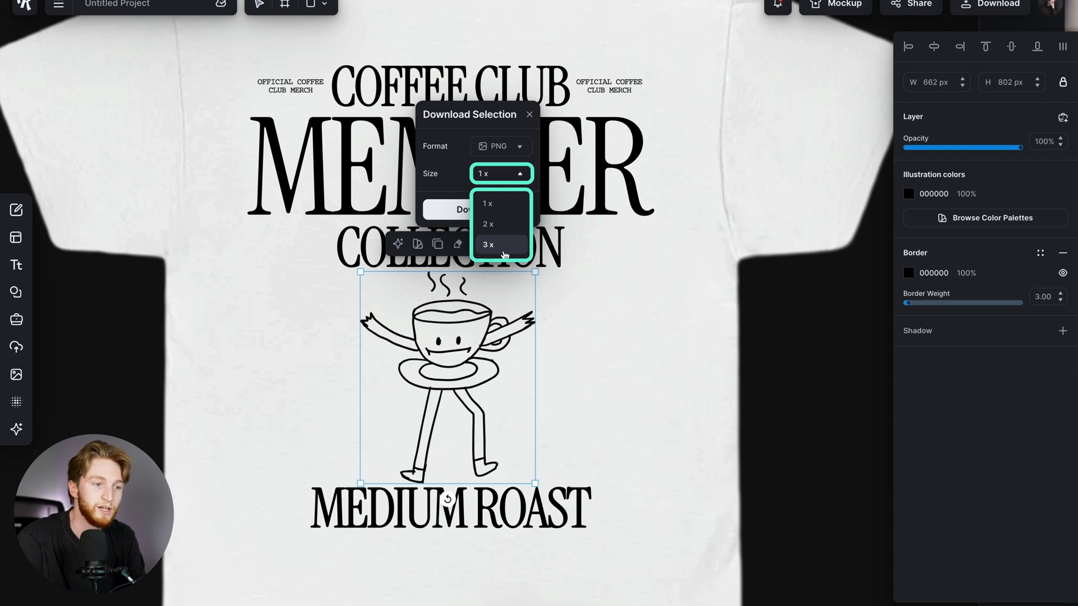
{"action": "left_click", "coordinate": [503, 250]}
{"action": "left_click", "coordinate": [636, 307]}
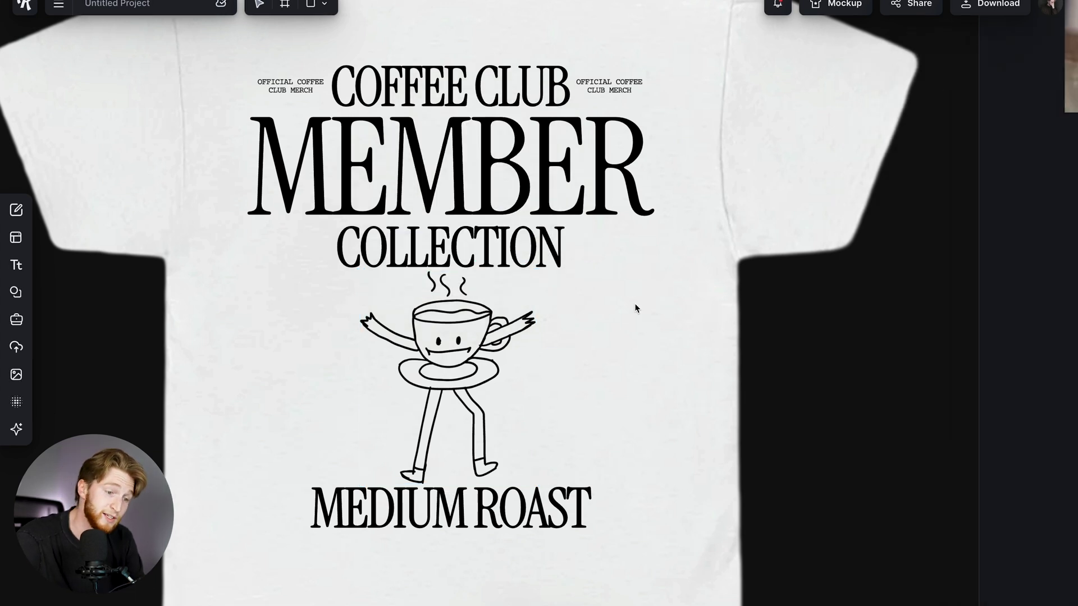
{"action": "left_click", "coordinate": [460, 338]}
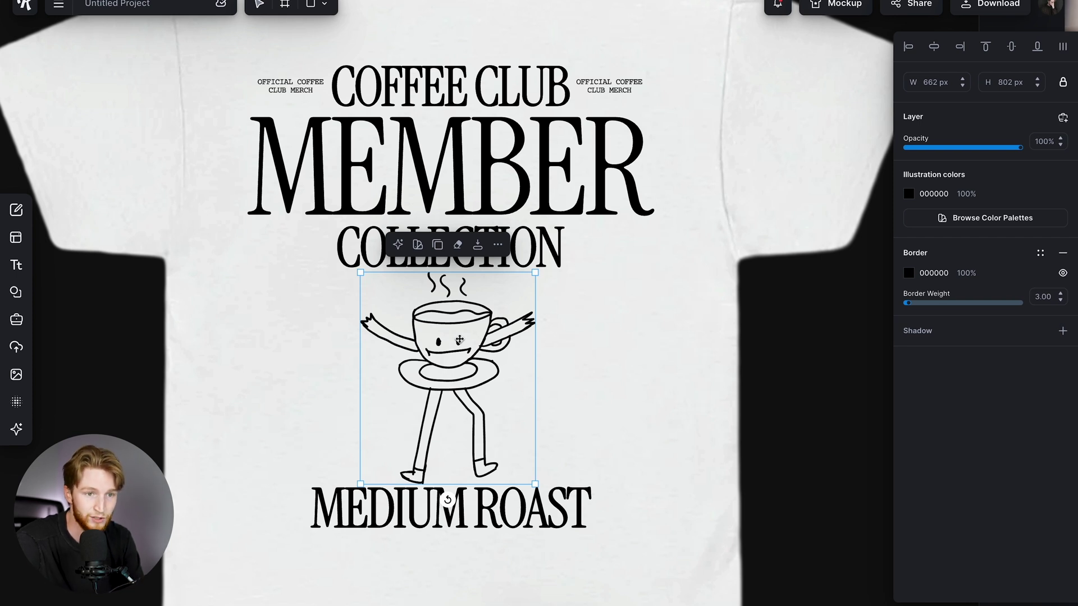
{"action": "scroll", "coordinate": [608, 198], "scroll_direction": "down", "scroll_amount": 5}
{"action": "scroll", "coordinate": [609, 197], "scroll_direction": "up", "scroll_amount": 2}
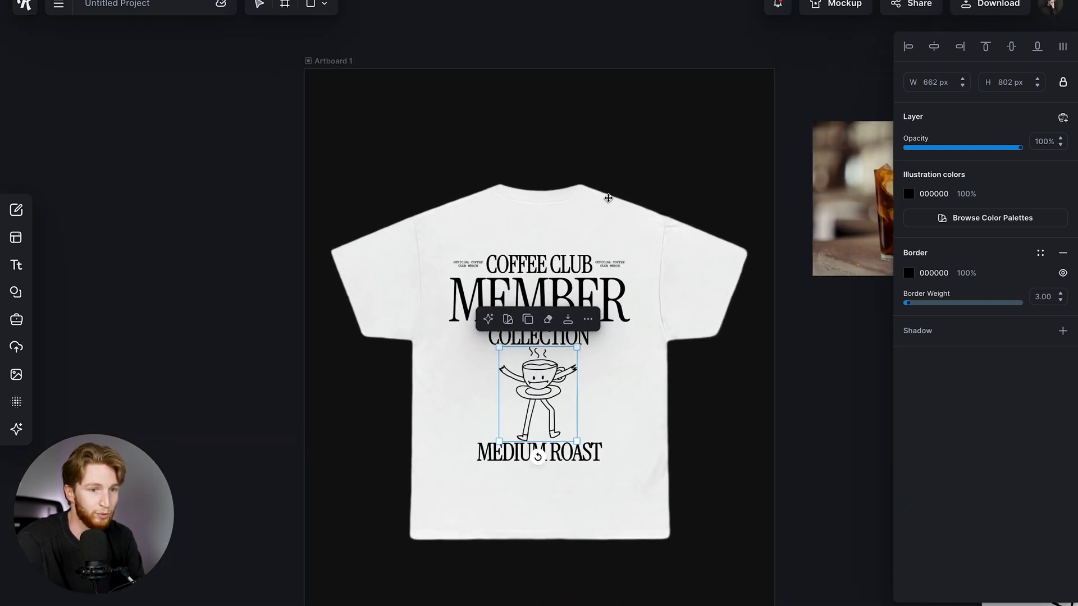
{"action": "left_click", "coordinate": [337, 61]}
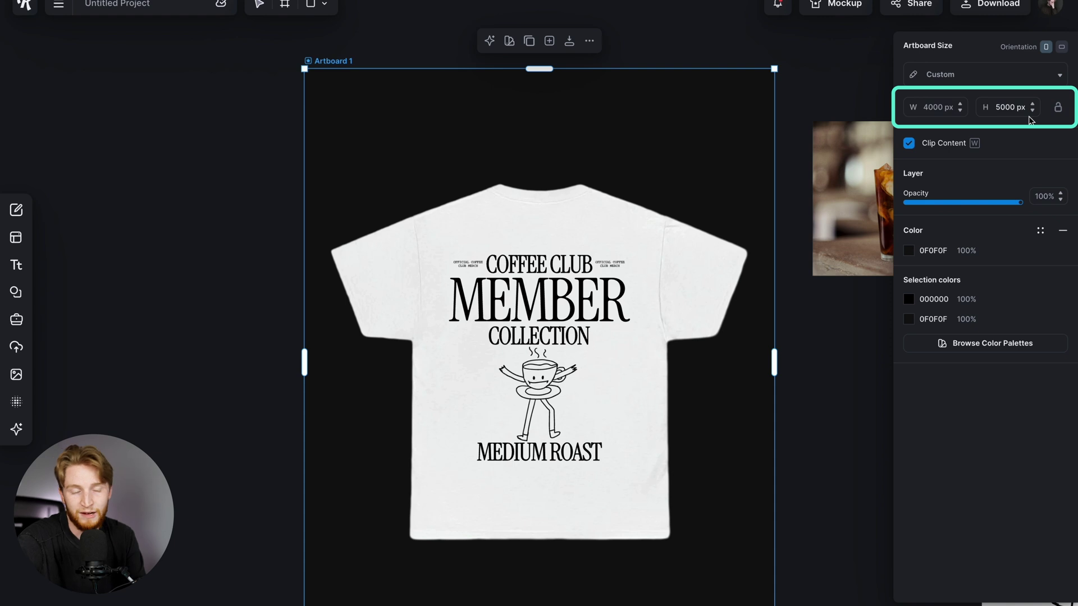
{"action": "scroll", "coordinate": [551, 371], "scroll_direction": "up", "scroll_amount": 3}
{"action": "left_click", "coordinate": [538, 361]}
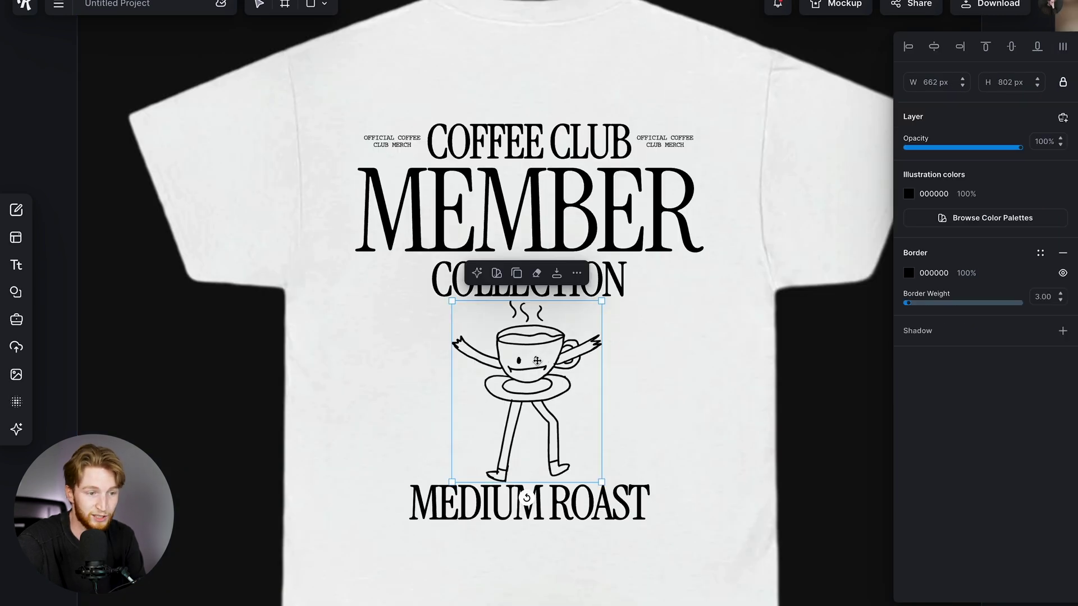
{"action": "scroll", "coordinate": [460, 312], "scroll_direction": "down", "scroll_amount": 5}
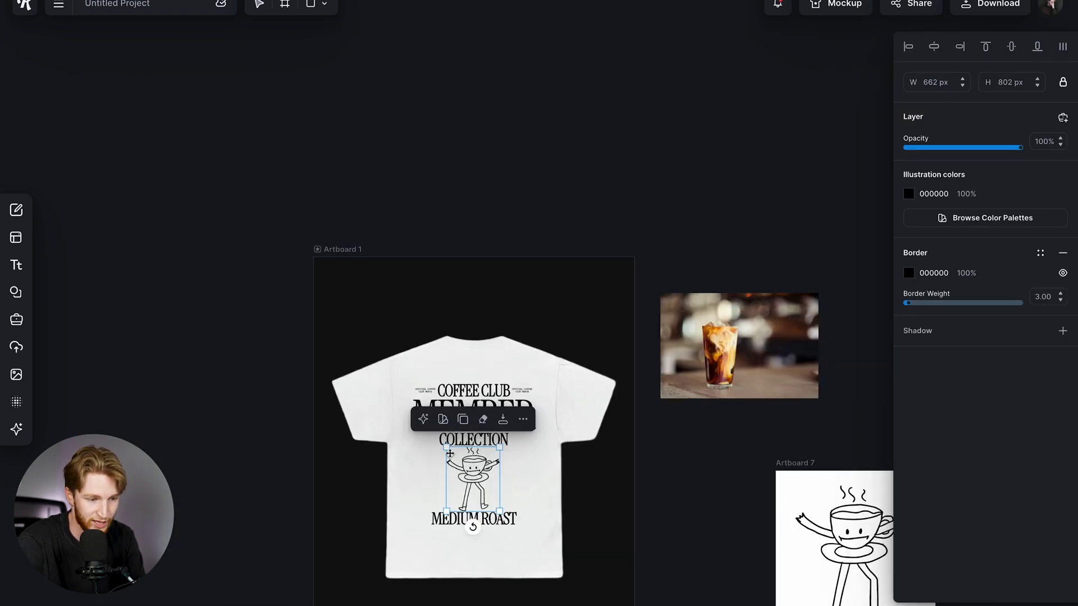
{"action": "scroll", "coordinate": [459, 468], "scroll_direction": "up", "scroll_amount": 5}
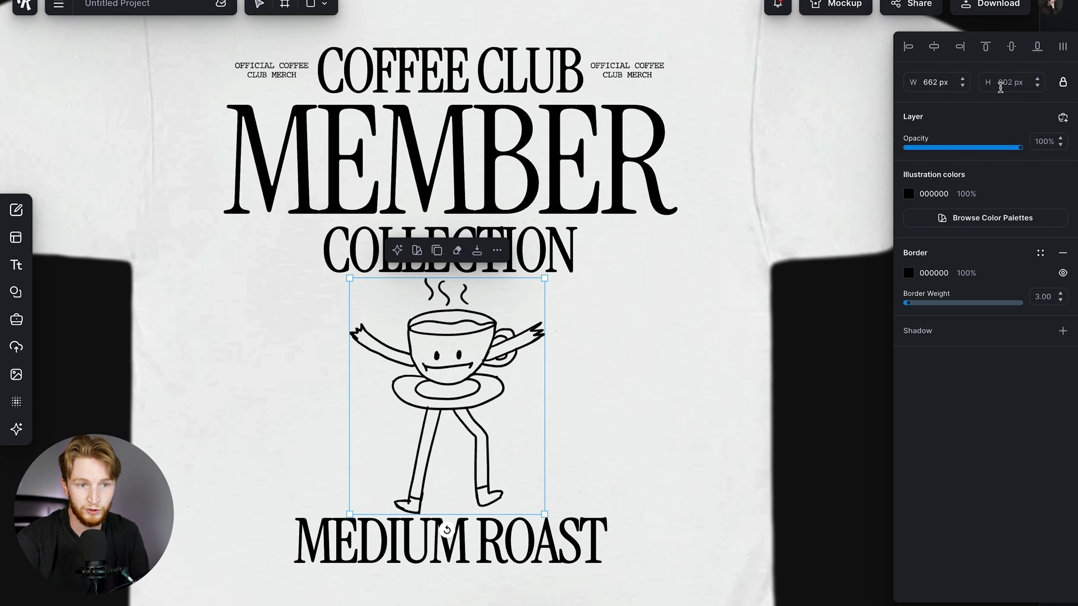
Move the cup illustration copy off the shirt and enlarge it to 2466 × 2990 px.
{"action": "scroll", "coordinate": [678, 254], "scroll_direction": "down", "scroll_amount": 5}
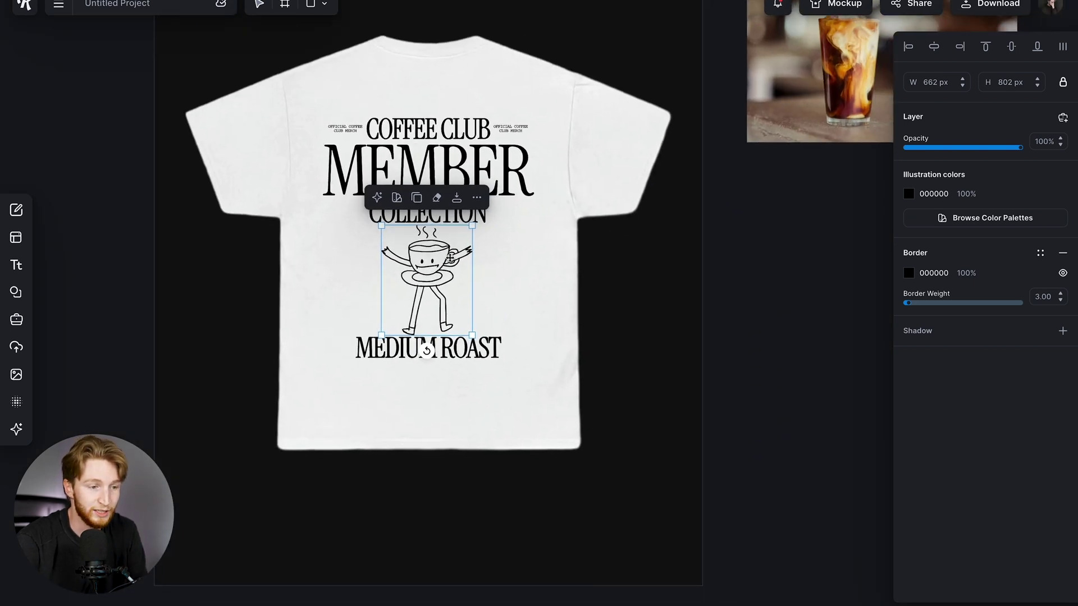
{"action": "left_click_drag", "start_coordinate": [434, 263], "coordinate": [795, 332]}
{"action": "scroll", "coordinate": [585, 313], "scroll_direction": "right", "scroll_amount": 6}
{"action": "scroll", "coordinate": [586, 312], "scroll_direction": "down", "scroll_amount": 2}
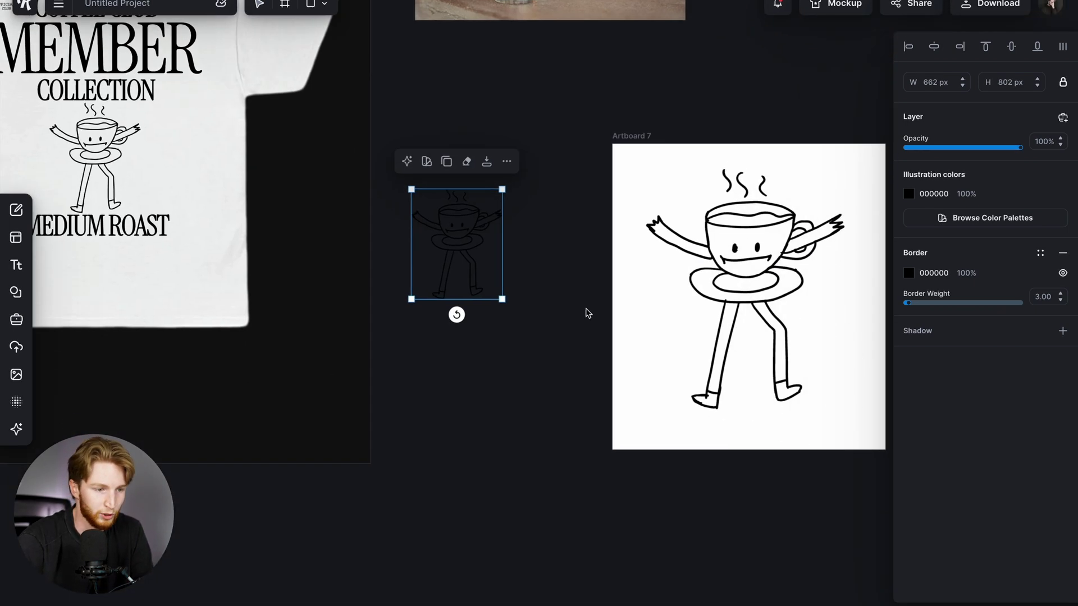
{"action": "left_click_drag", "start_coordinate": [503, 300], "coordinate": [635, 435]}
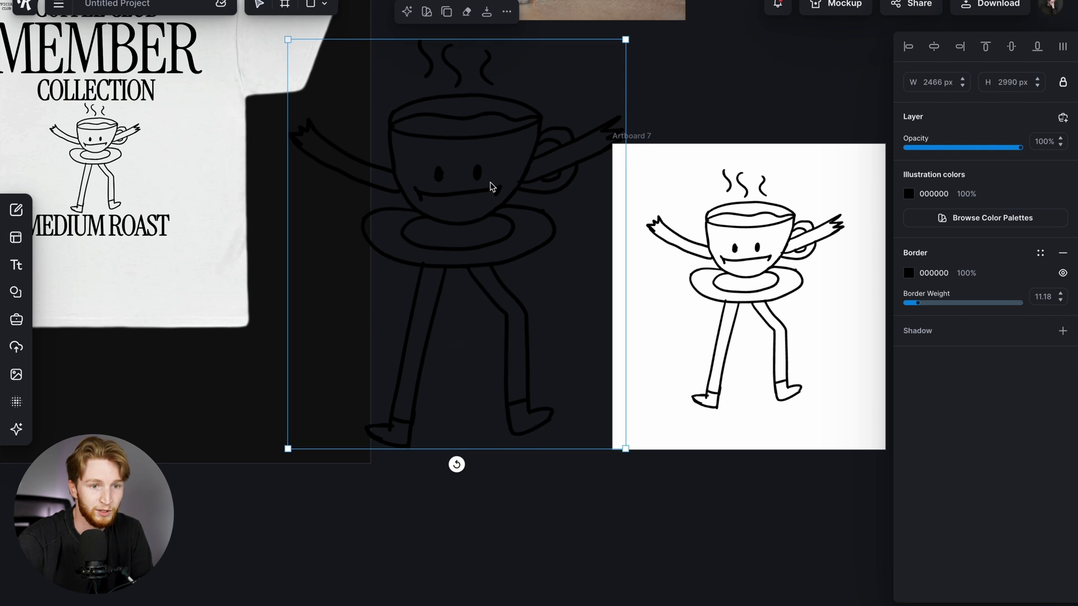
{"action": "scroll", "coordinate": [490, 186], "scroll_direction": "left", "scroll_amount": 3}
{"action": "scroll", "coordinate": [490, 187], "scroll_direction": "up", "scroll_amount": 2}
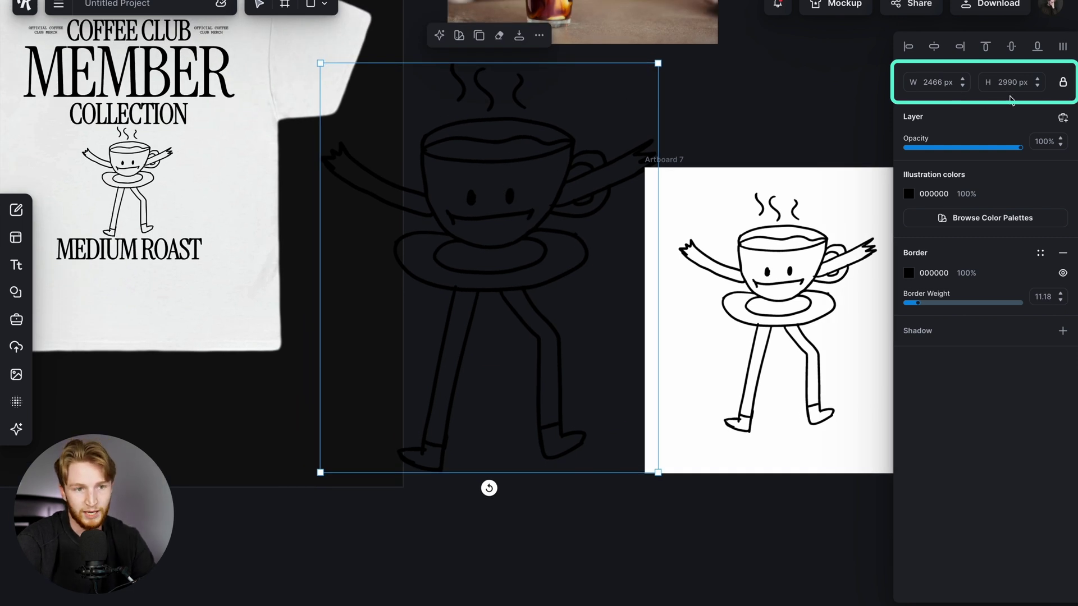
Delete the oversized dark illustration after checking its download options.
{"action": "left_click", "coordinate": [520, 36]}
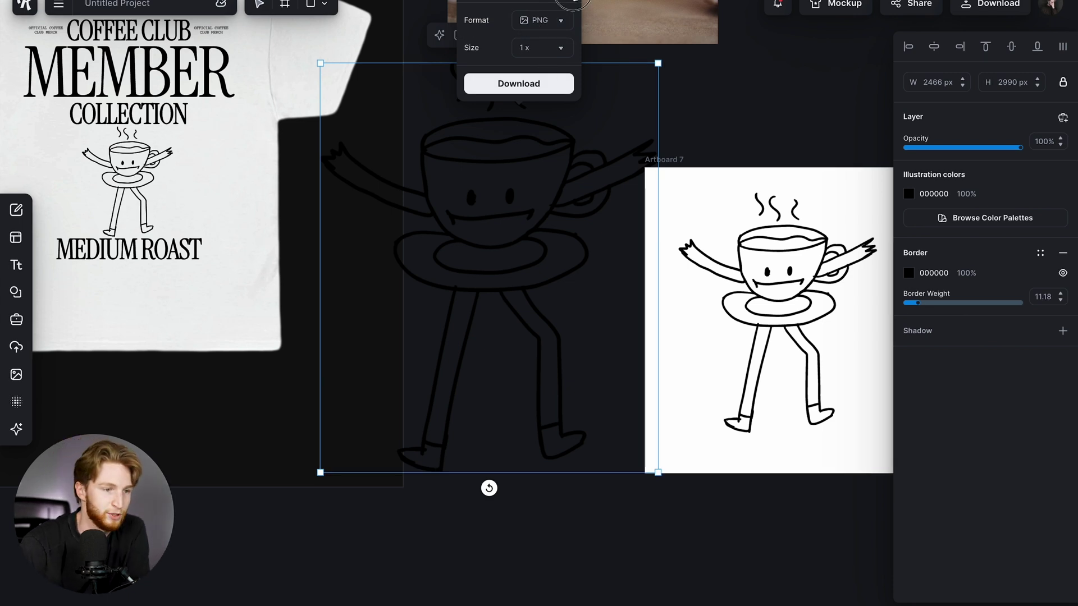
{"action": "left_click", "coordinate": [555, 83]}
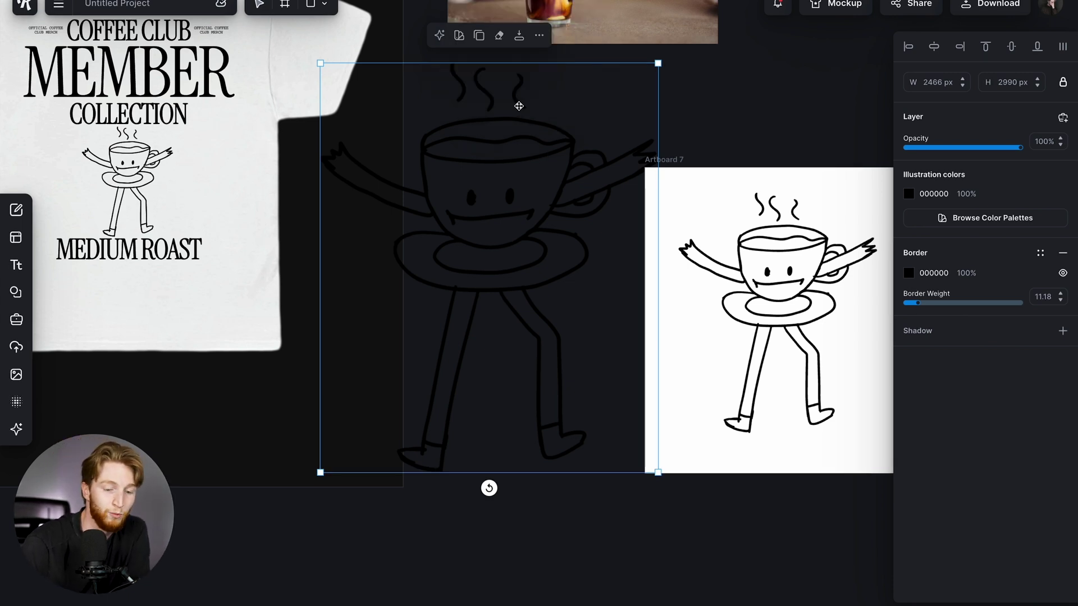
{"action": "key", "text": "Delete"}
{"action": "scroll", "coordinate": [579, 116], "scroll_direction": "up", "scroll_amount": 10}
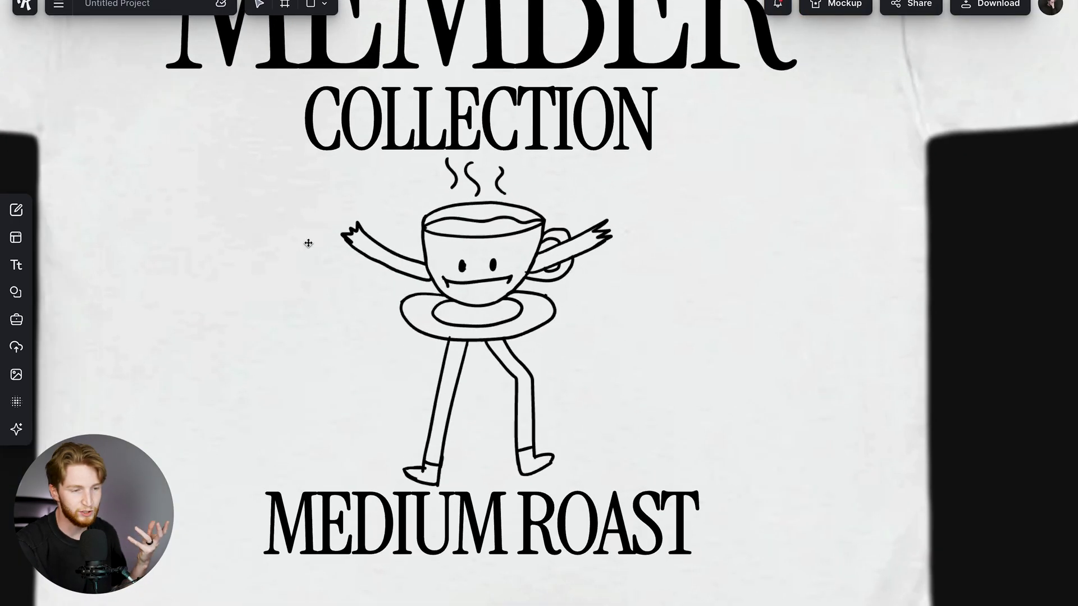
Export the shirt's 662 × 802 px cup illustration as a PNG at 2x size.
{"action": "left_click", "coordinate": [465, 261]}
{"action": "left_click", "coordinate": [506, 134]}
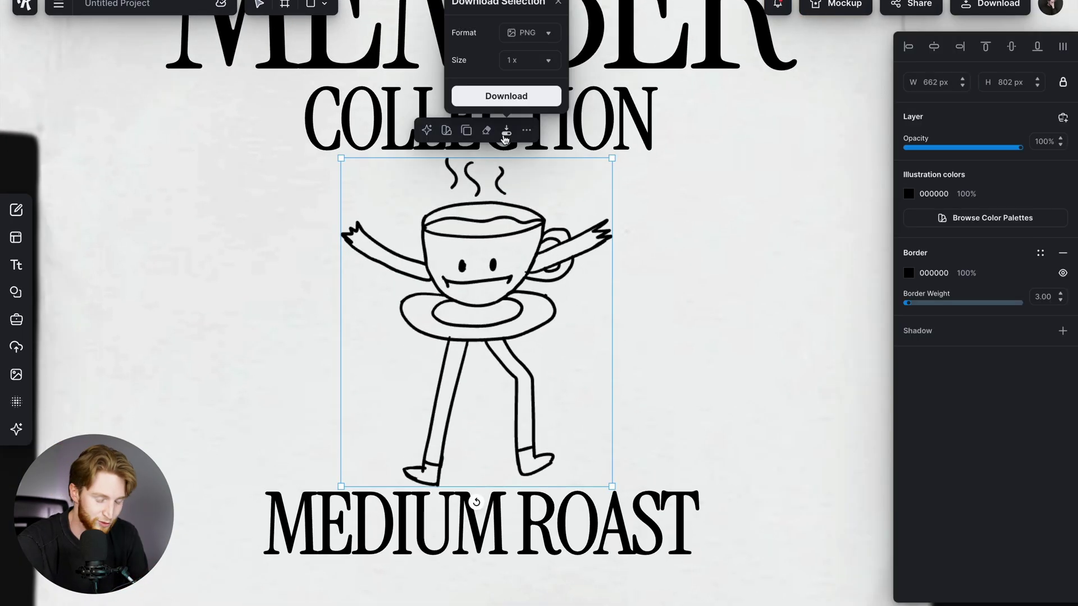
{"action": "left_click", "coordinate": [528, 60]}
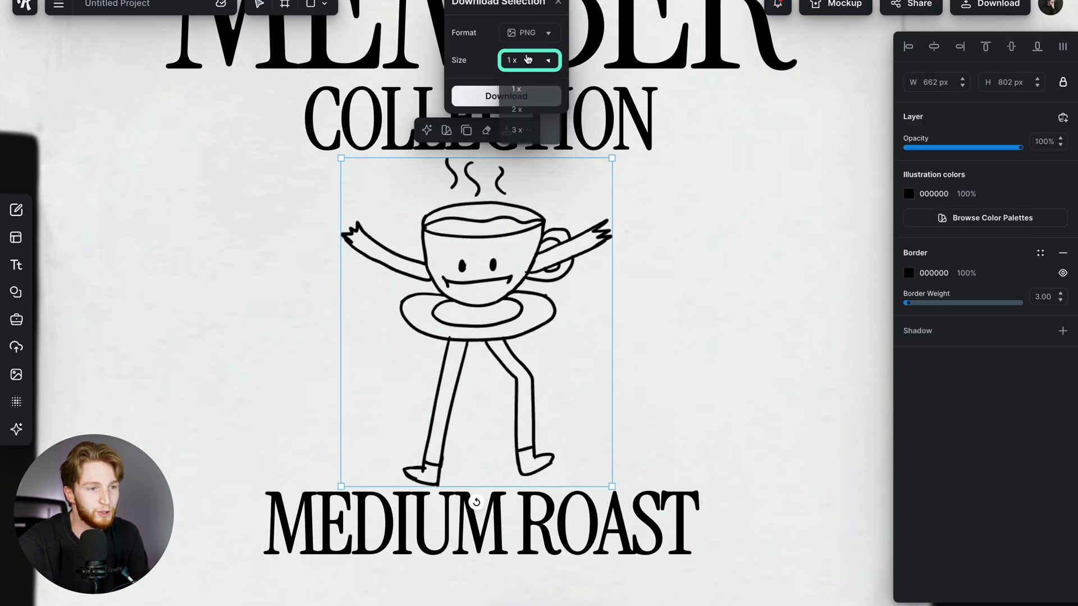
{"action": "left_click", "coordinate": [517, 110]}
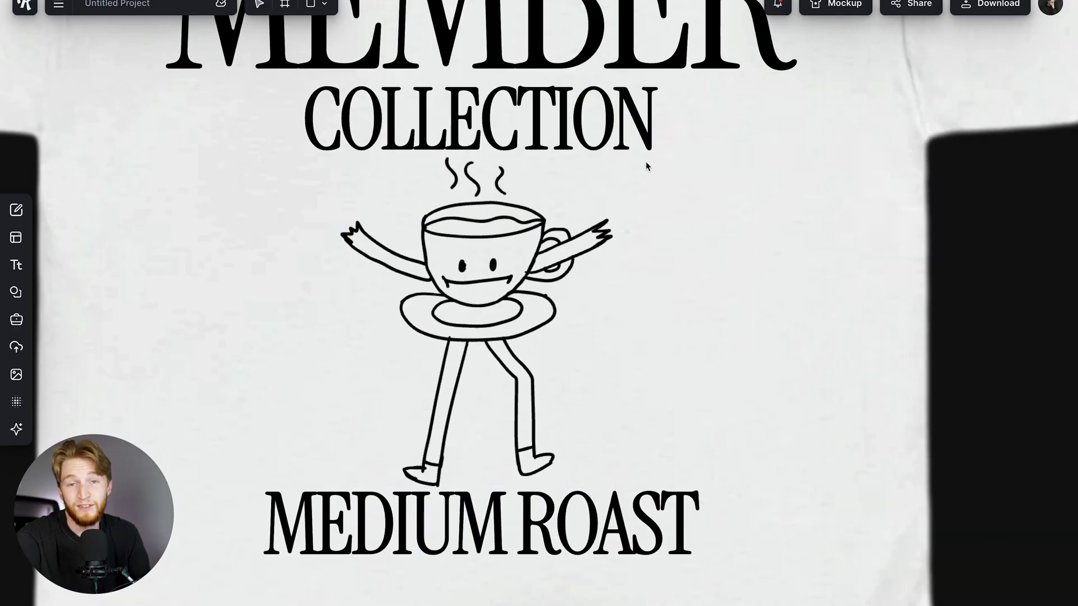
Select the iced coffee photo and bring up its PNG download options.
{"action": "scroll", "coordinate": [645, 166], "scroll_direction": "down", "scroll_amount": 3}
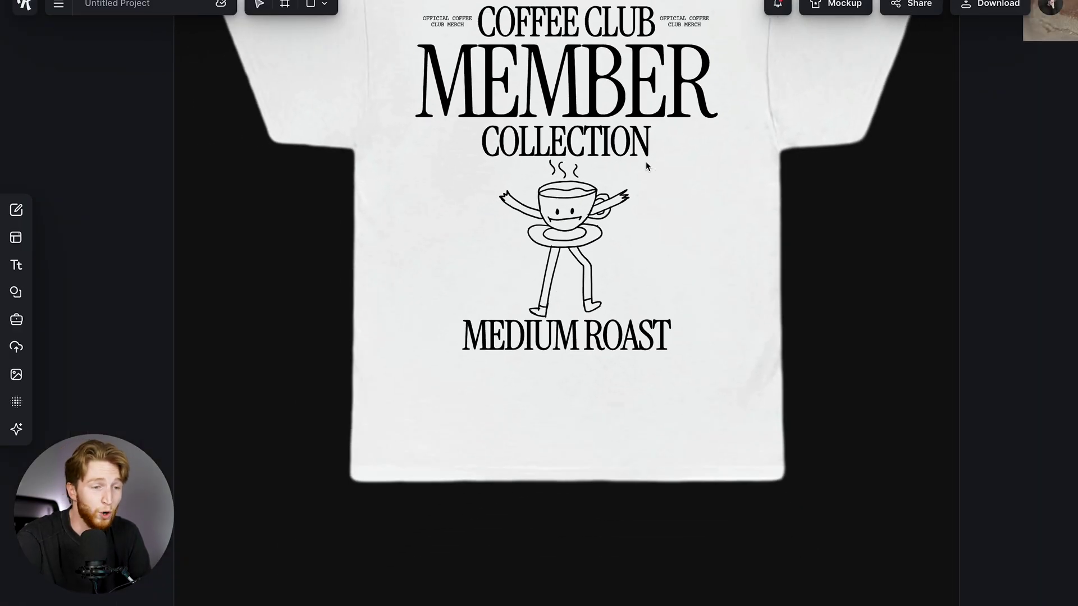
{"action": "scroll", "coordinate": [646, 165], "scroll_direction": "down", "scroll_amount": 5}
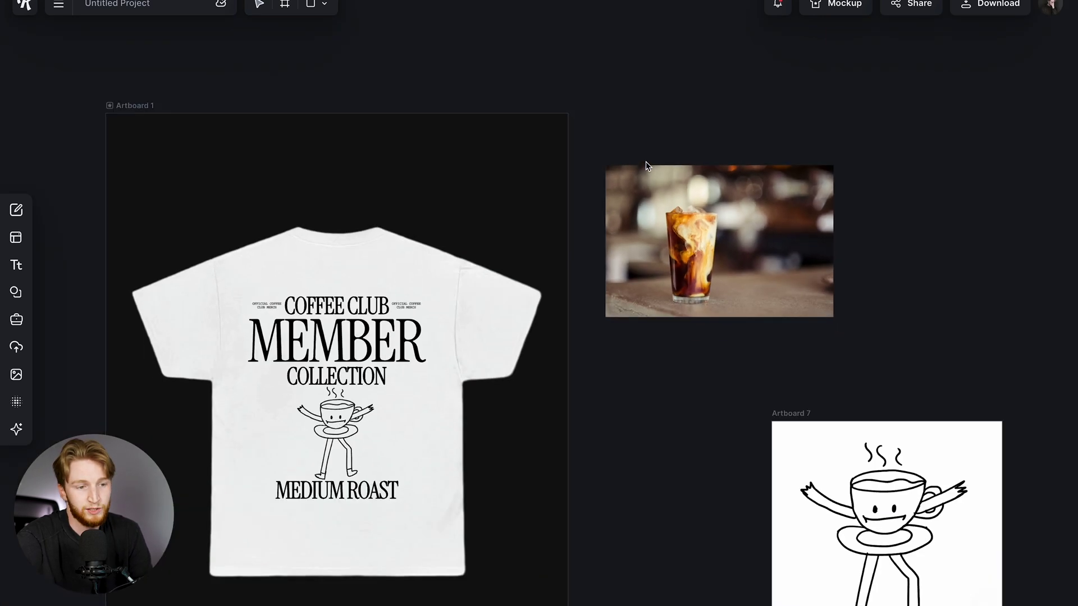
{"action": "scroll", "coordinate": [643, 166], "scroll_direction": "up", "scroll_amount": 3}
{"action": "left_click", "coordinate": [579, 315]}
{"action": "scroll", "coordinate": [595, 225], "scroll_direction": "right", "scroll_amount": 2}
{"action": "scroll", "coordinate": [595, 224], "scroll_direction": "down", "scroll_amount": 1}
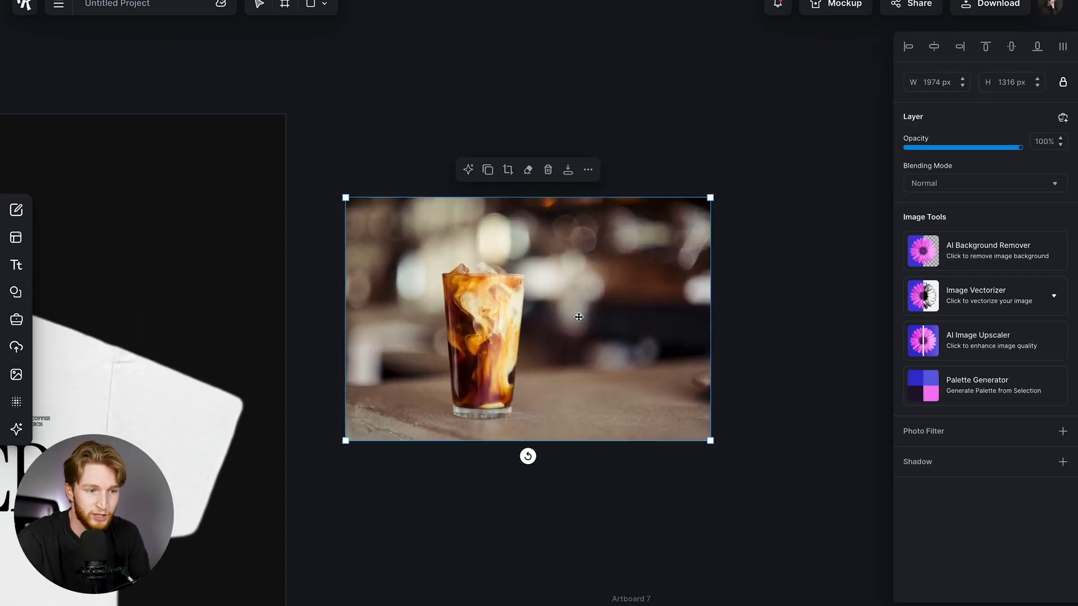
{"action": "left_click", "coordinate": [568, 170]}
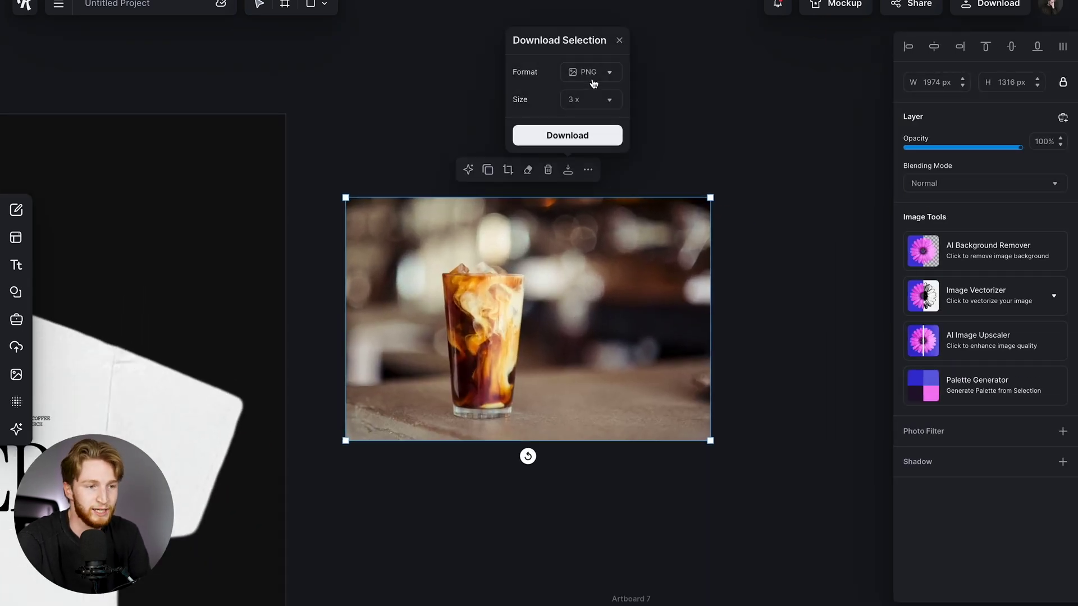
Compare the photo's 1x, 2x and 3x export sizes, then check the format choices.
{"action": "left_click", "coordinate": [599, 100]}
{"action": "left_click", "coordinate": [595, 129]}
{"action": "left_click", "coordinate": [596, 101]}
{"action": "left_click", "coordinate": [584, 149]}
{"action": "left_click", "coordinate": [590, 102]}
{"action": "left_click", "coordinate": [579, 170]}
{"action": "left_click", "coordinate": [591, 73]}
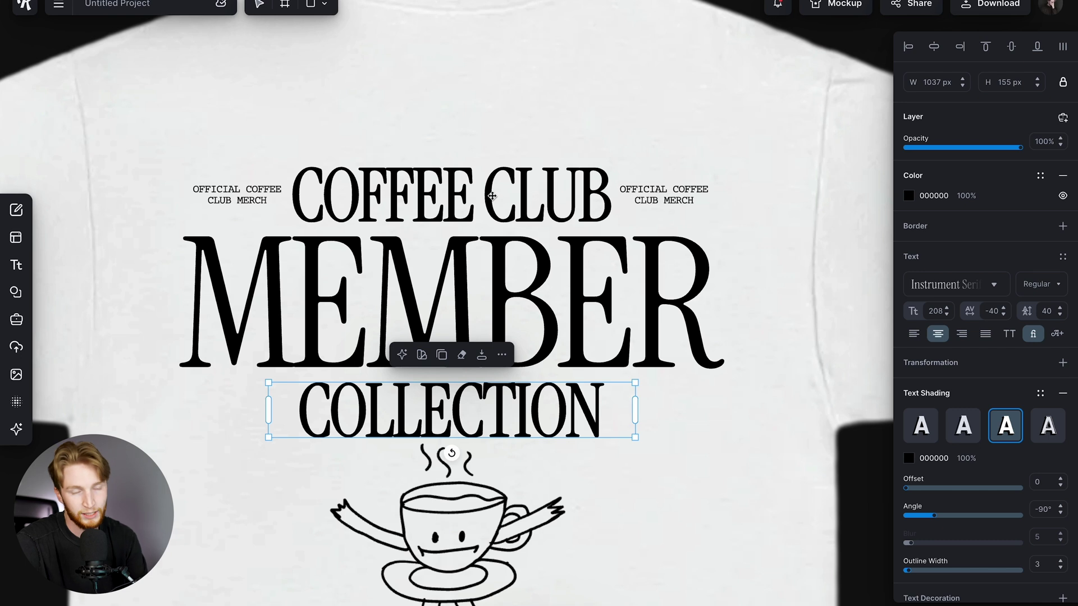
Select the COFFEE CLUB, MEMBER and COLLECTION texts together and open their download options.
{"action": "left_click", "coordinate": [492, 196]}
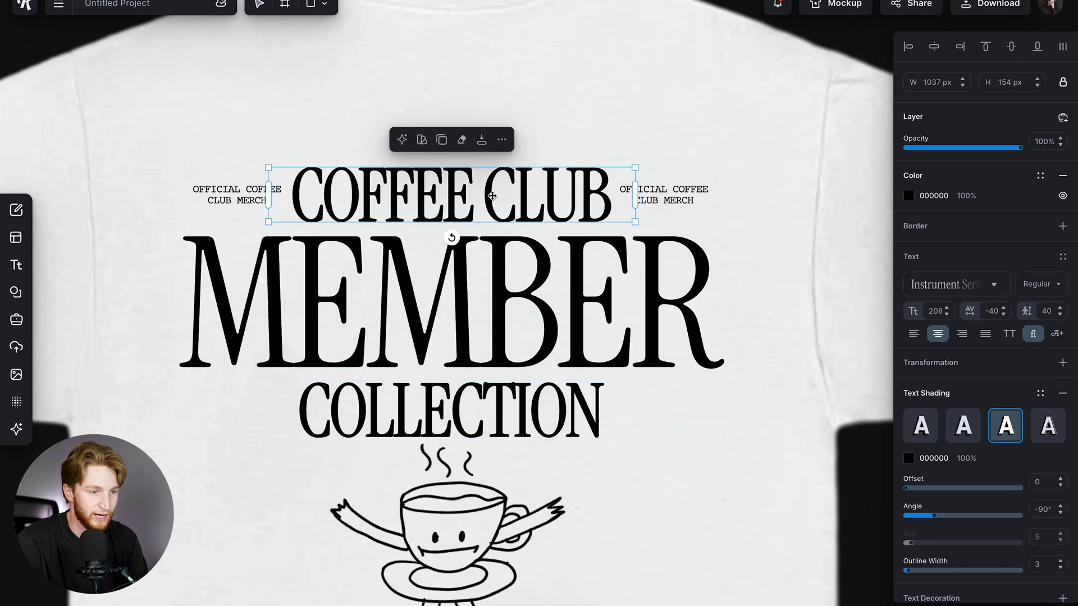
{"action": "left_click", "coordinate": [492, 255]}
{"action": "left_click", "coordinate": [501, 391]}
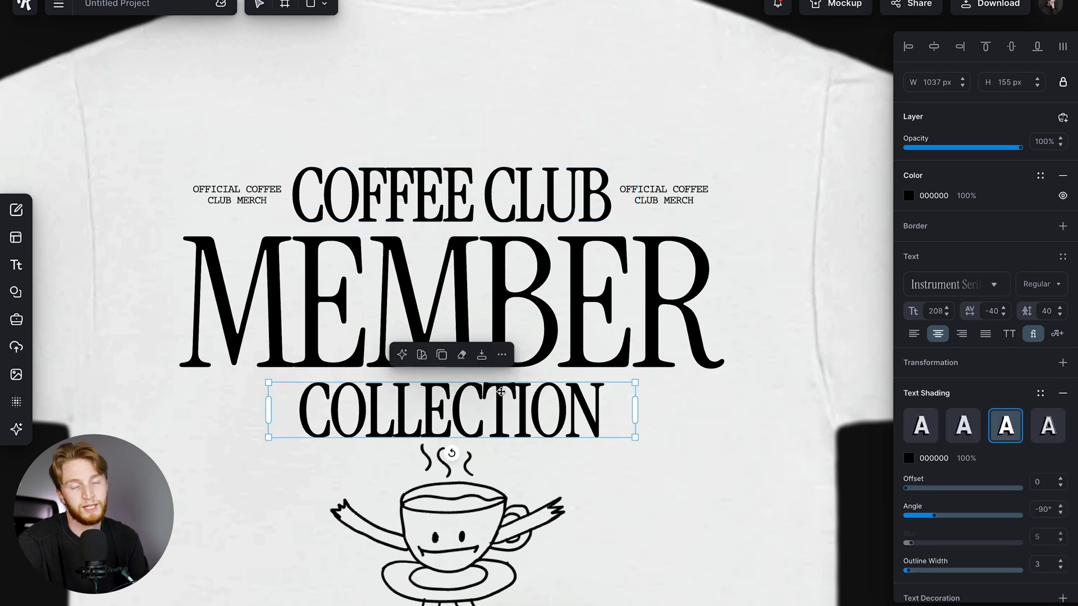
{"action": "left_click", "coordinate": [493, 195]}
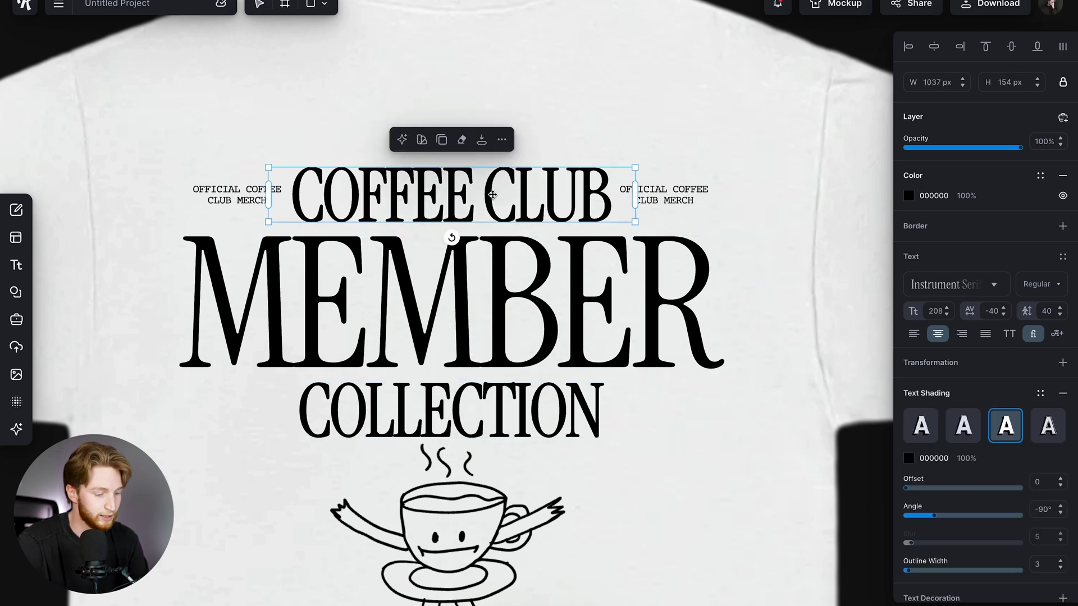
{"action": "left_click", "coordinate": [496, 277], "text": "shift"}
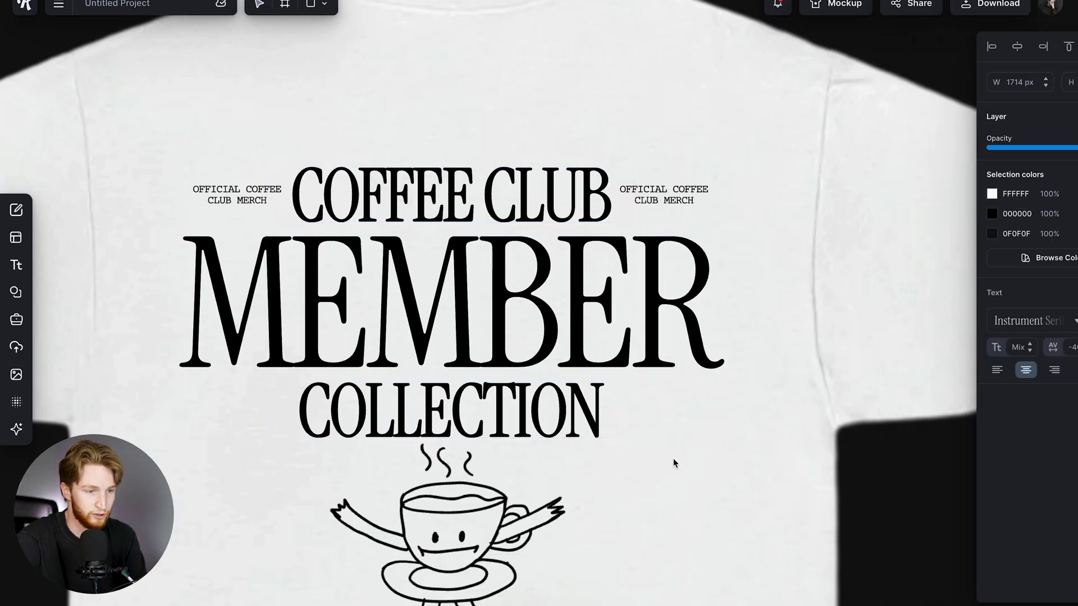
{"action": "left_click", "coordinate": [493, 197]}
{"action": "key", "text": "Escape"}
{"action": "left_click", "coordinate": [470, 145]}
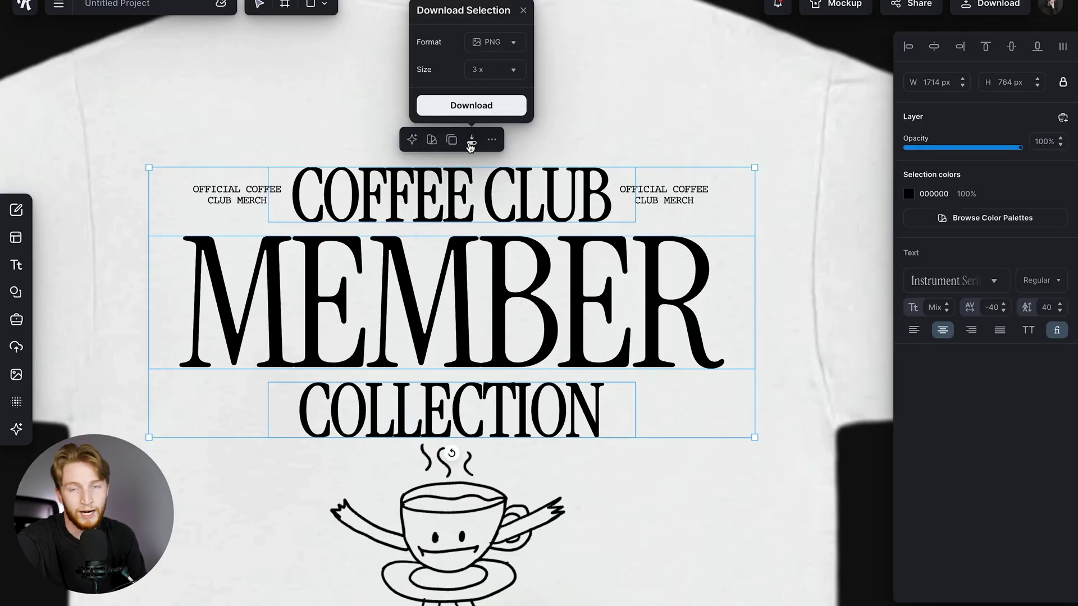
Review the headline block's export size and format options, ending on SVG.
{"action": "left_click", "coordinate": [490, 66]}
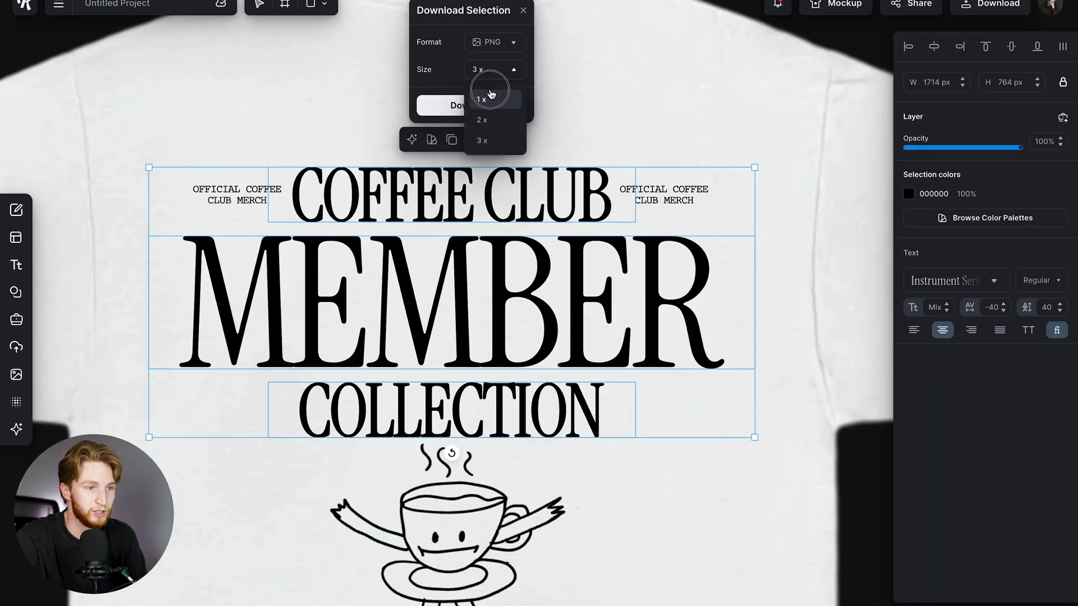
{"action": "left_click", "coordinate": [504, 42]}
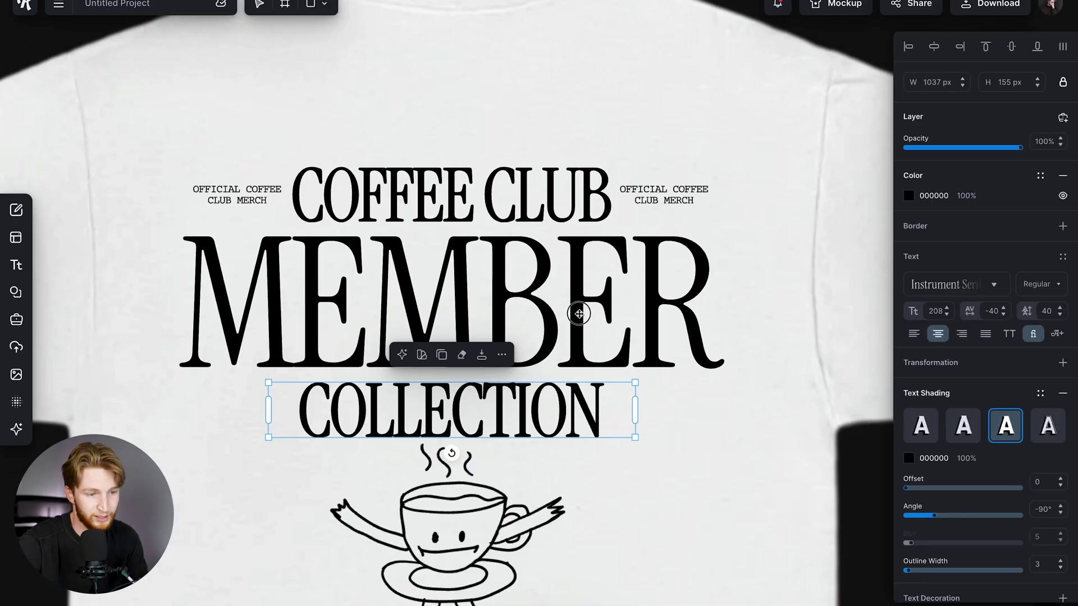
Reselect the full 1714 × 764 px headline block and set up its SVG download.
{"action": "left_click", "coordinate": [578, 308], "text": "shift"}
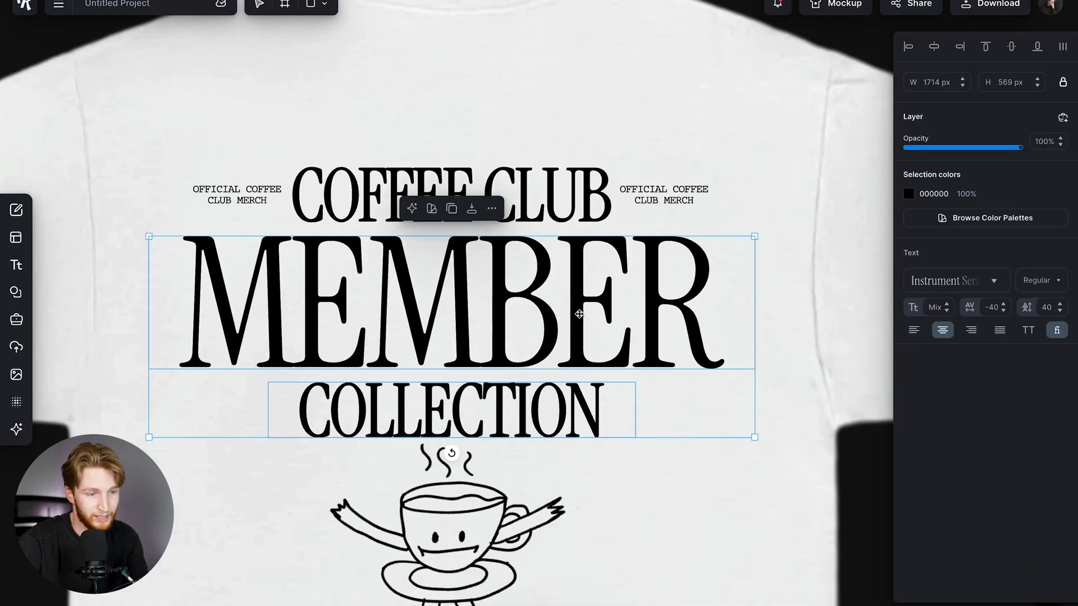
{"action": "left_click", "coordinate": [587, 211], "text": "shift"}
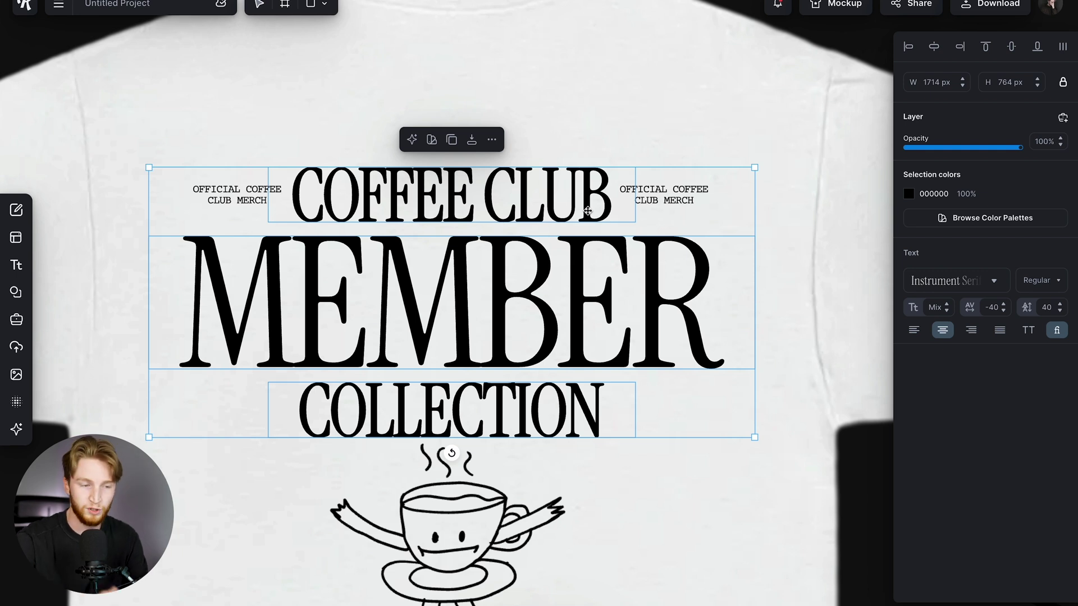
{"action": "left_click_drag", "start_coordinate": [666, 352], "coordinate": [665, 353]}
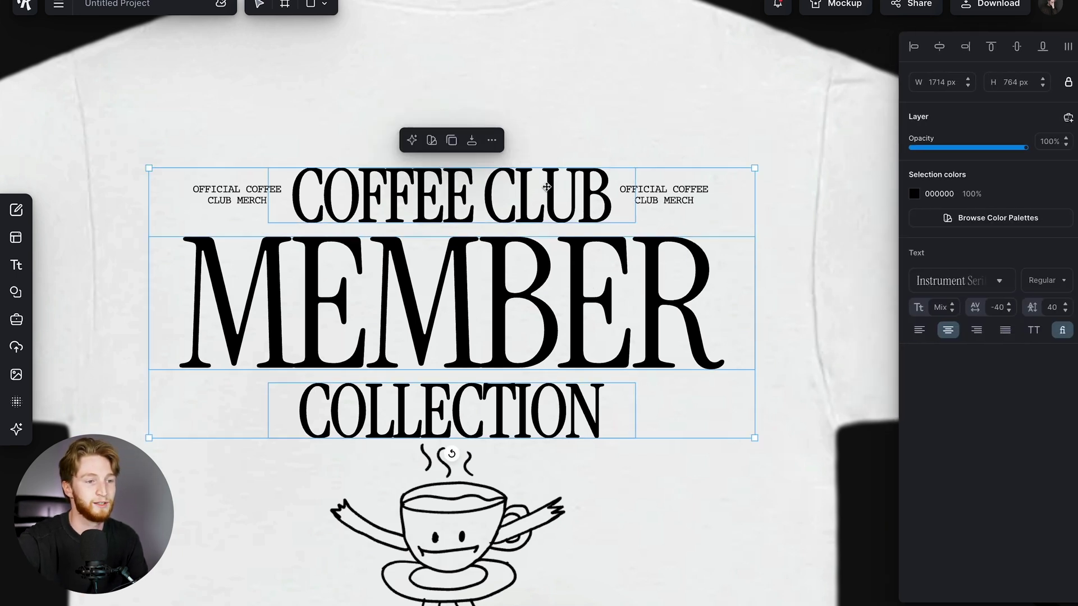
{"action": "left_click", "coordinate": [473, 141]}
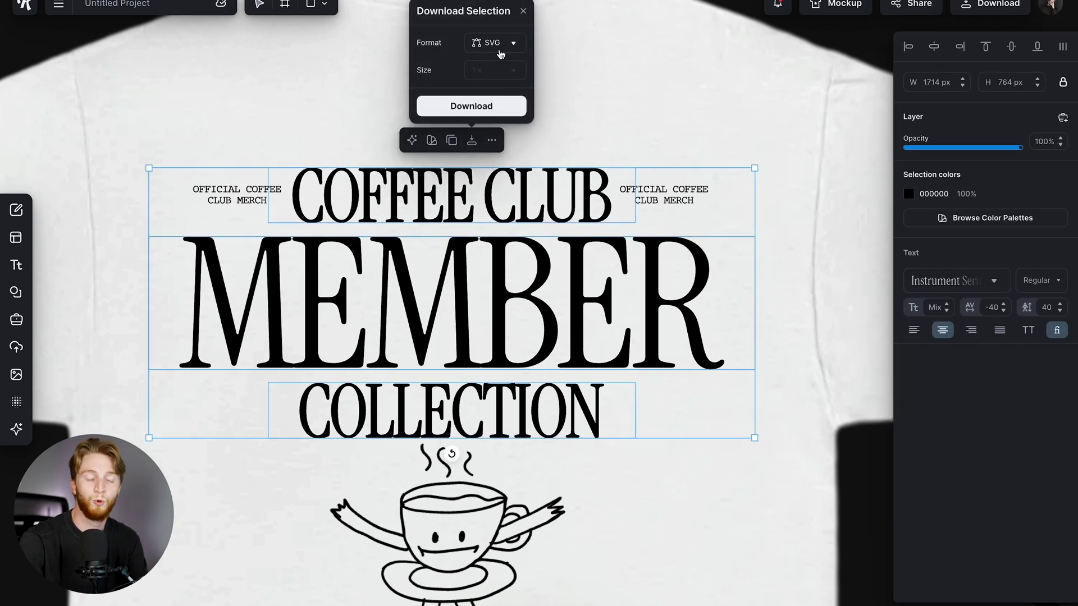